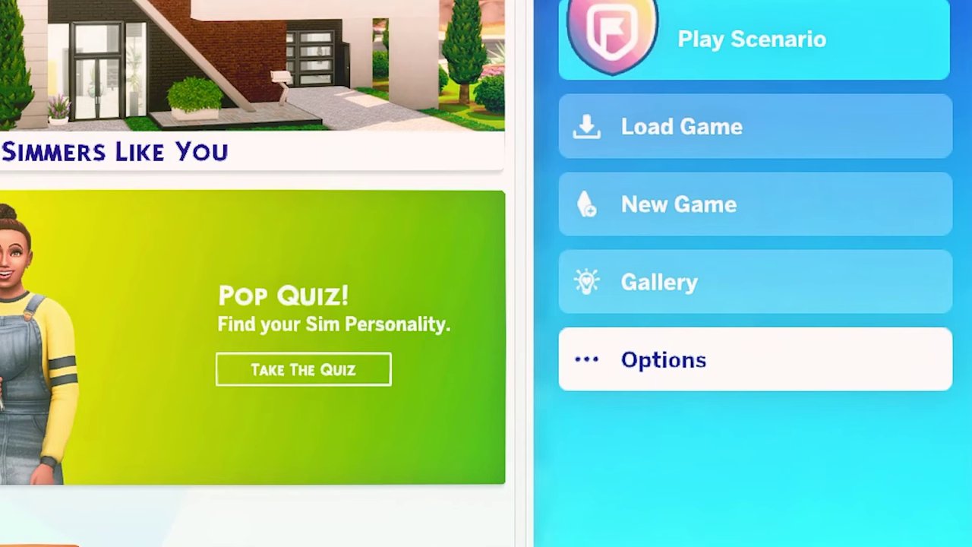
Step: Apply the game's Other options with Enable Custom Content and Mods and Script Mods Allowed turned on, and close the options
left_click(665, 359)
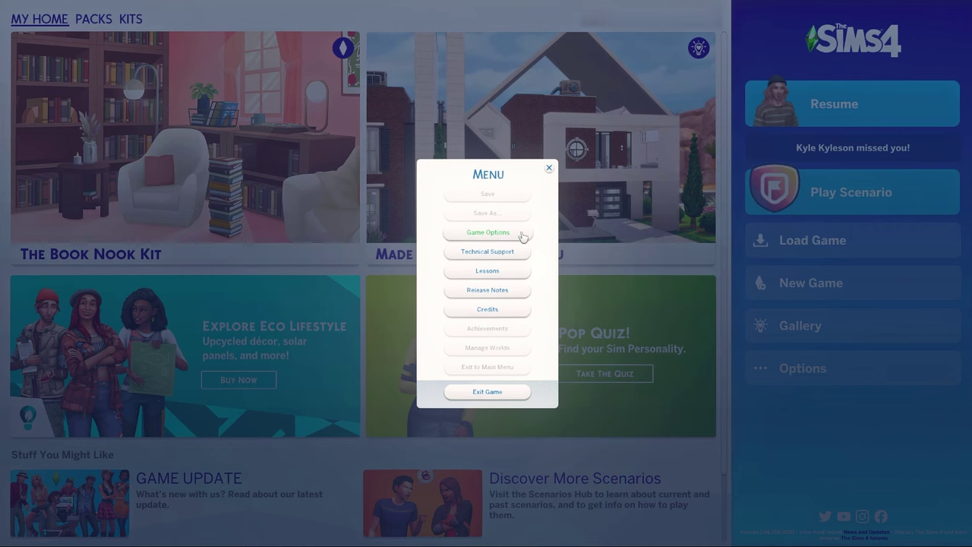
left_click(522, 236)
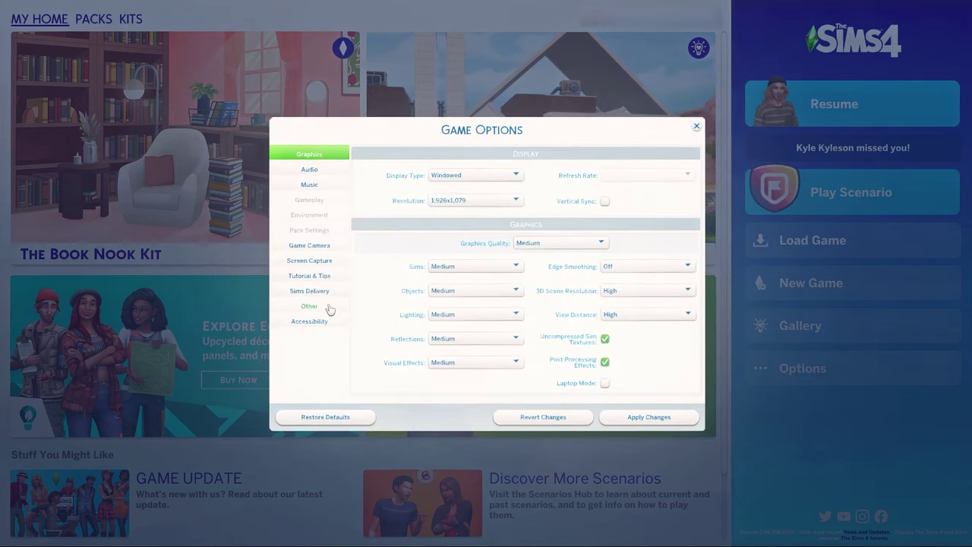
left_click(310, 306)
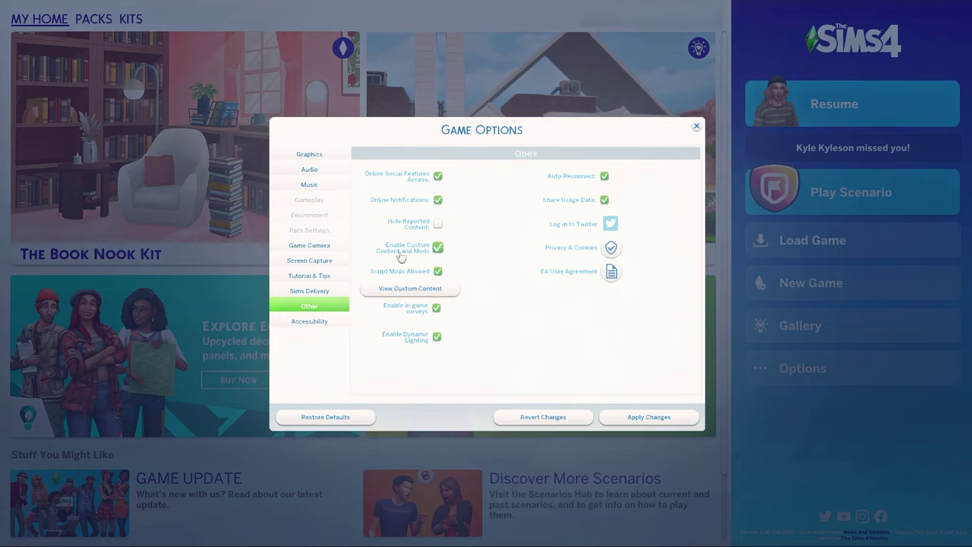
mouse_move(401, 257)
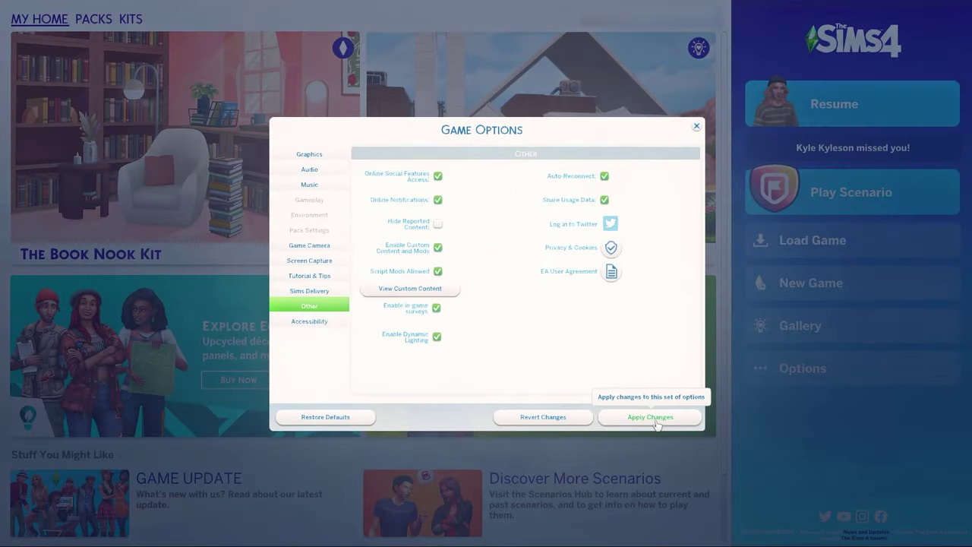
left_click(658, 420)
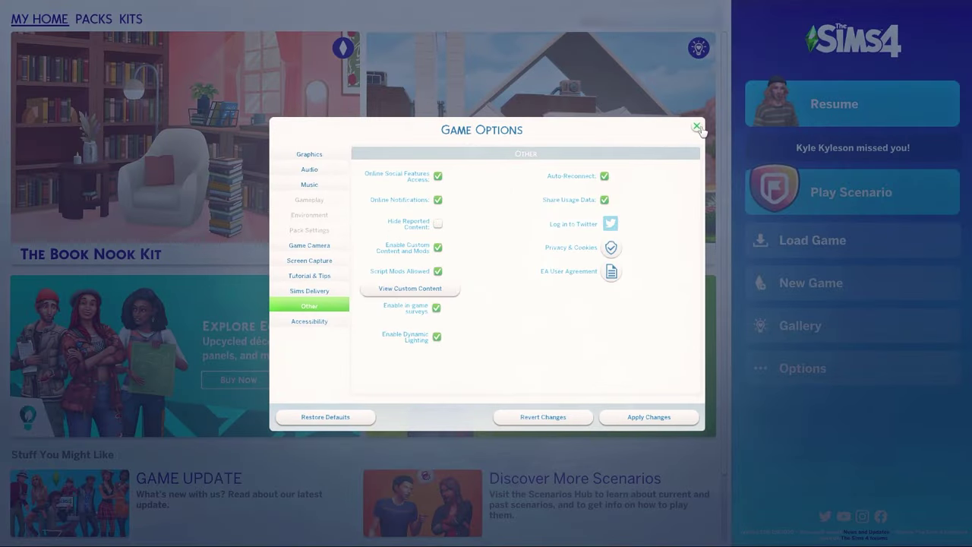
left_click(698, 127)
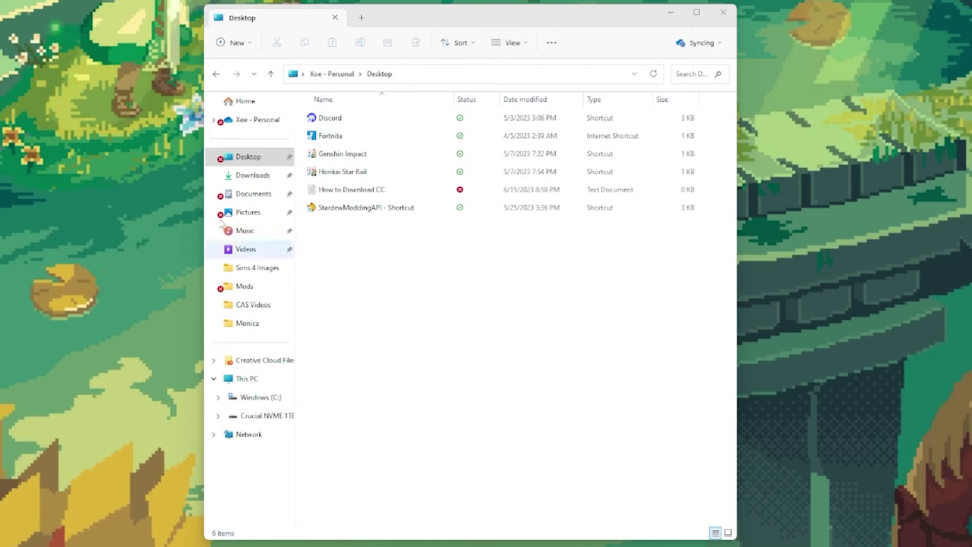
Step: Open the Mods folder under Documents > Electronic Arts > The Sims 4 in File Explorer and look through its contents
left_click(250, 195)
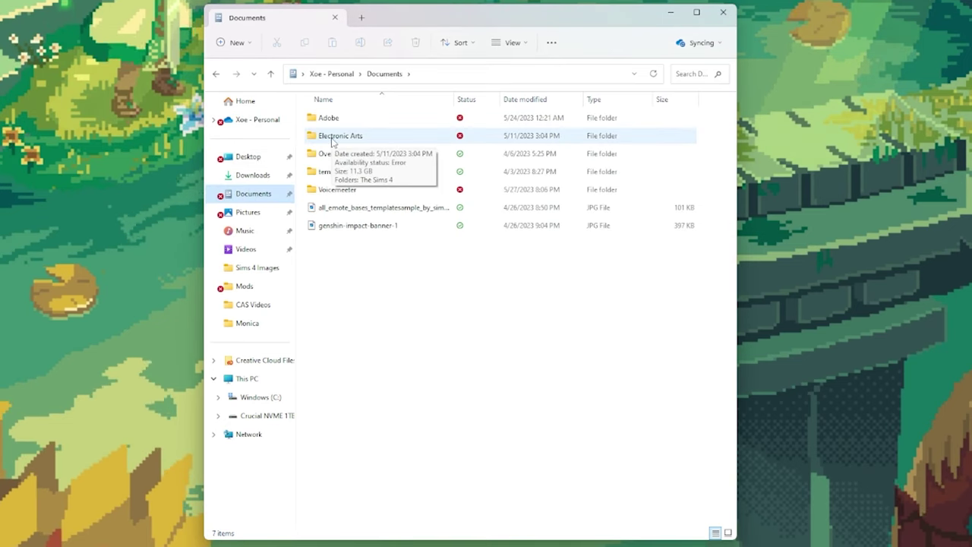
left_click(383, 142)
double_click(383, 142)
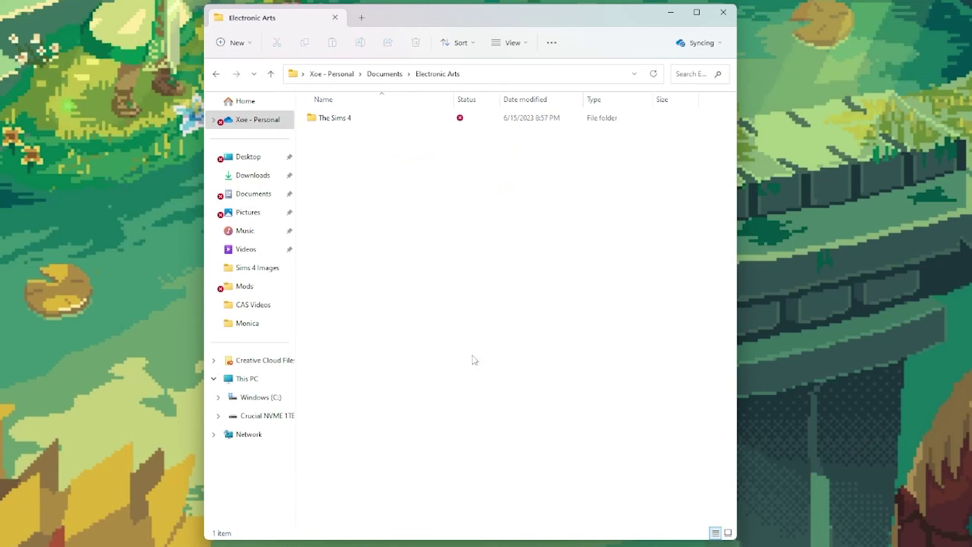
left_click(360, 126)
double_click(361, 127)
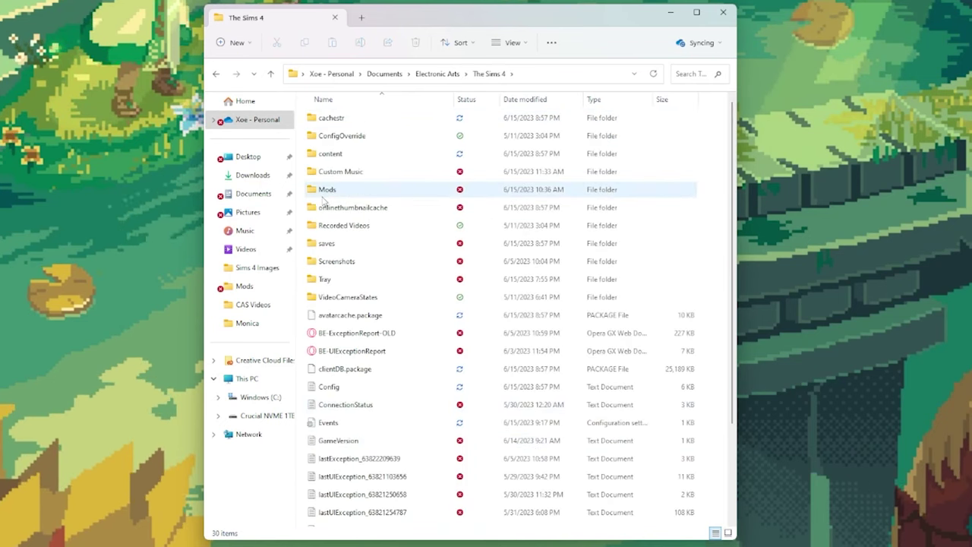
double_click(332, 192)
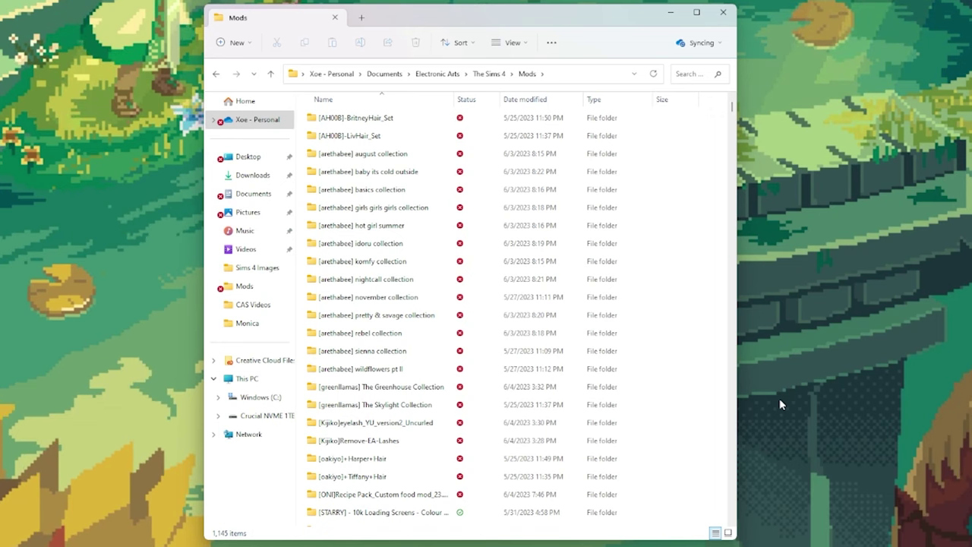
scroll(522, 370, "down", 7)
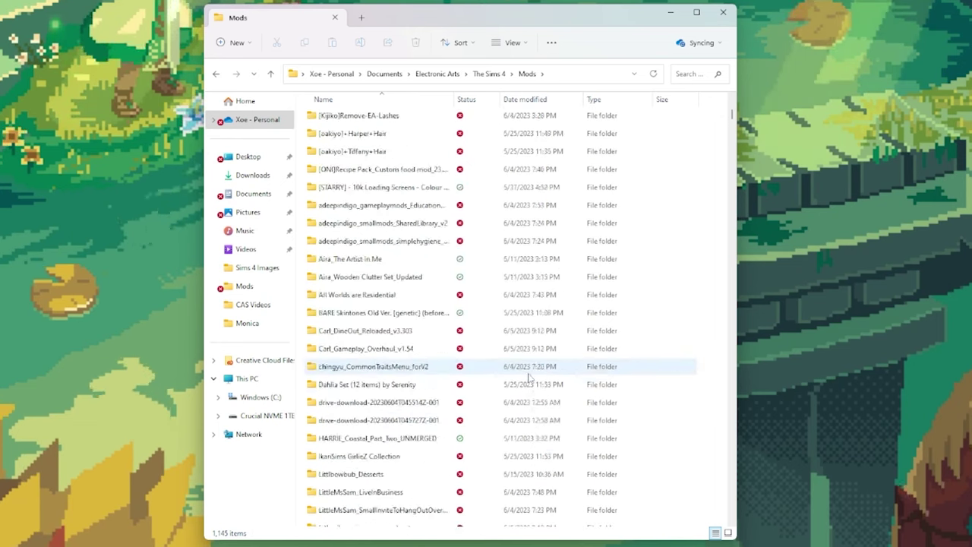
scroll(536, 384, "up", 7)
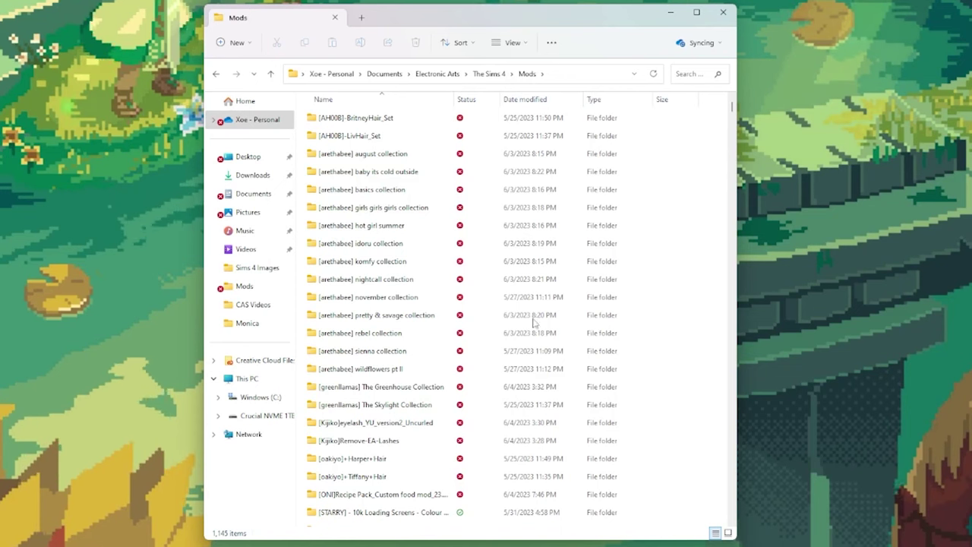
mouse_move(606, 25)
left_mouse_down()
mouse_move(629, 26)
mouse_move(614, 25)
left_mouse_up()
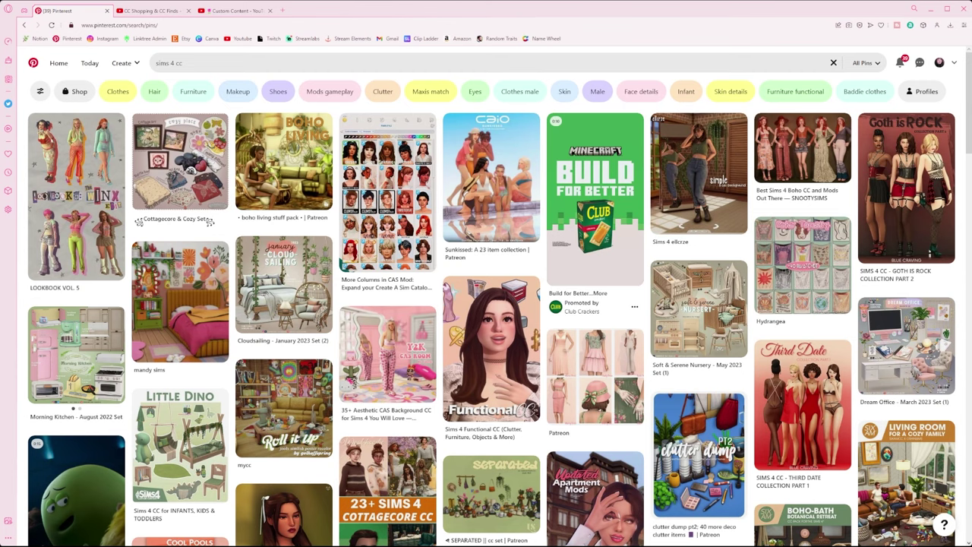
Step: Browse custom content sources in the web browser: the Pinterest results for "sims 4 cc", the CC Shopping YouTube playlist and the 3D LASHES VER. 6 Patreon post
scroll(595, 395, "down", 2)
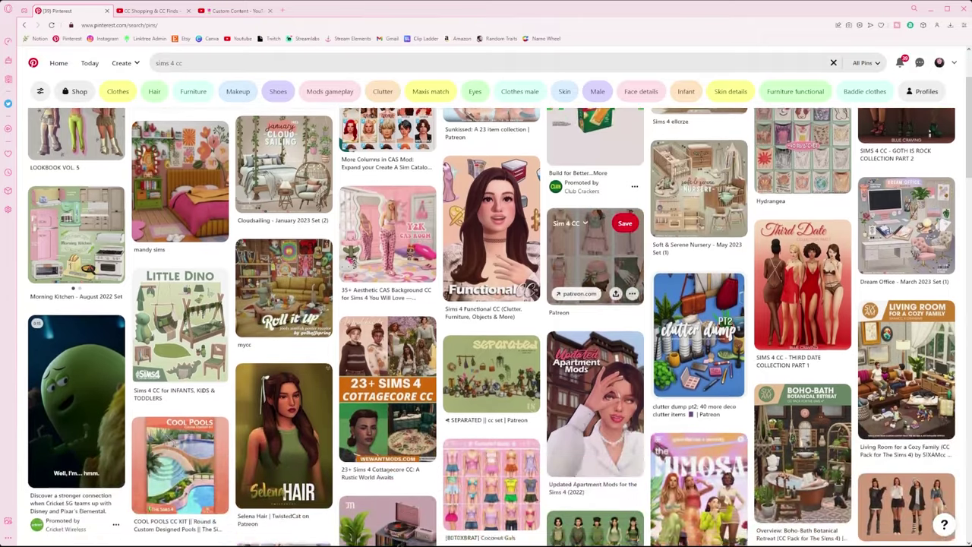
scroll(595, 395, "down", 3)
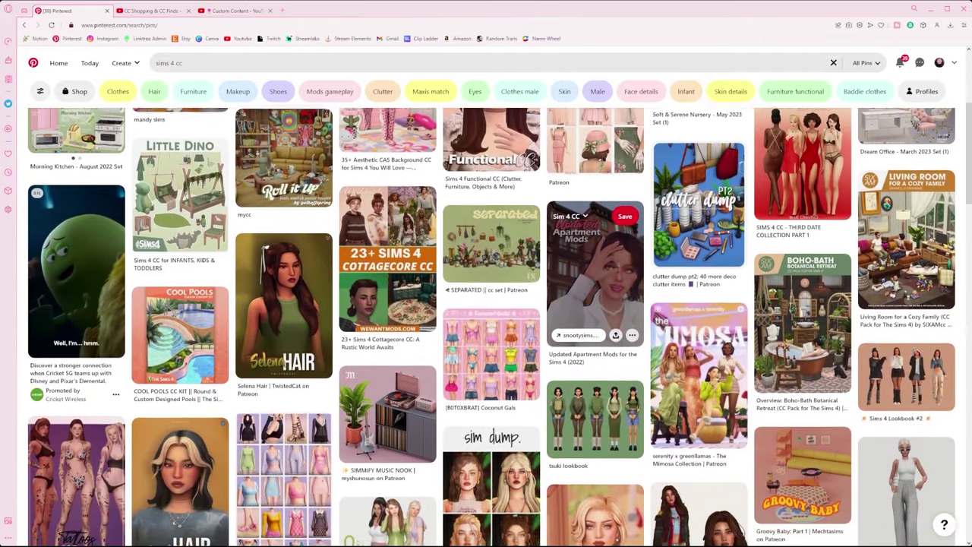
scroll(595, 395, "down", 2)
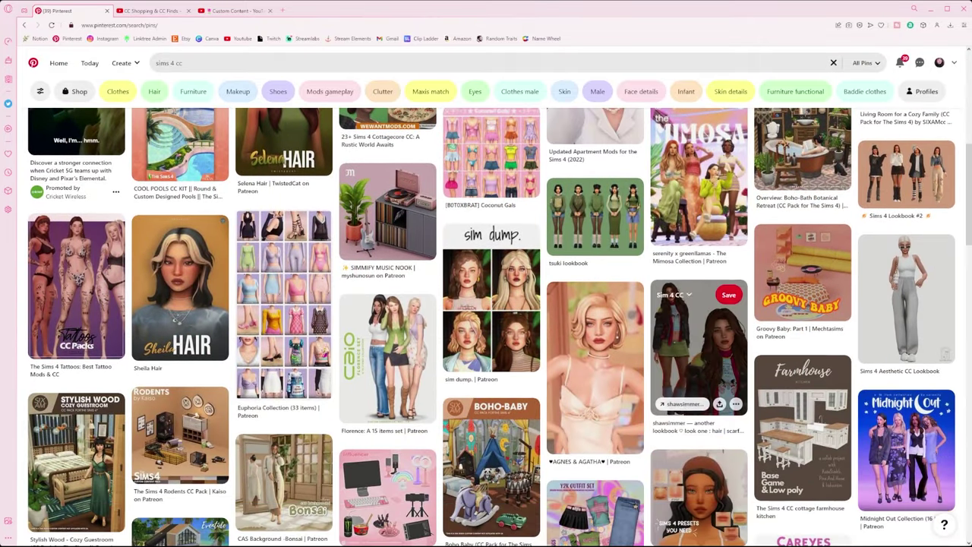
left_click(150, 11)
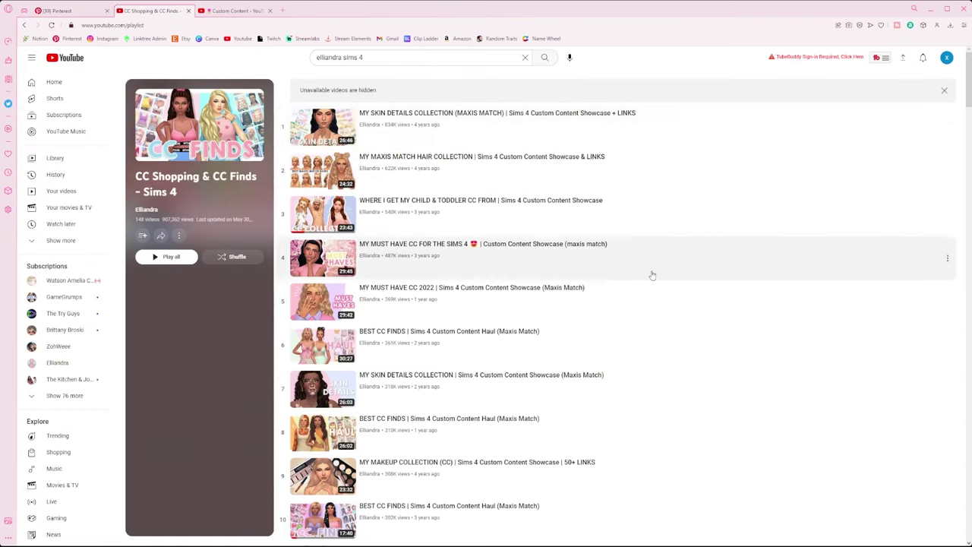
scroll(687, 318, "down", 3)
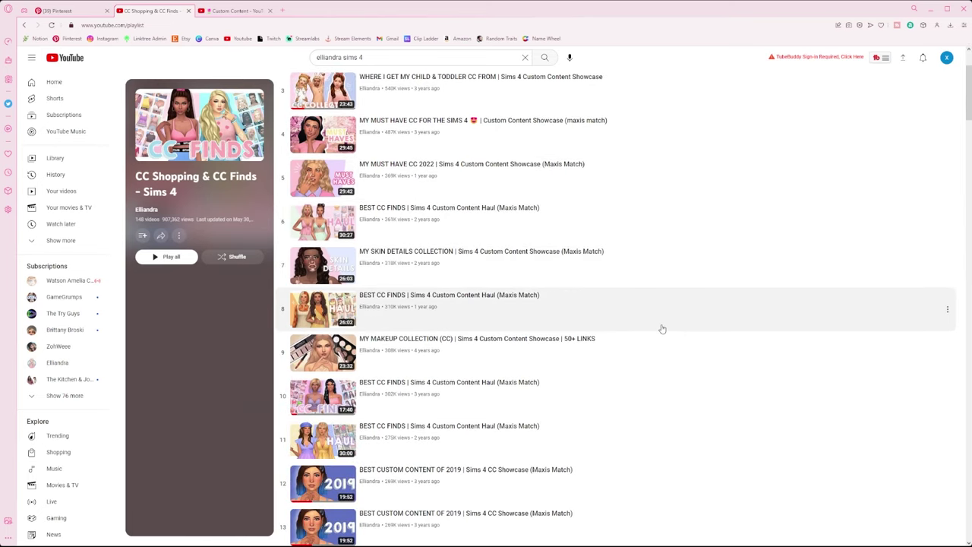
scroll(652, 307, "up", 3)
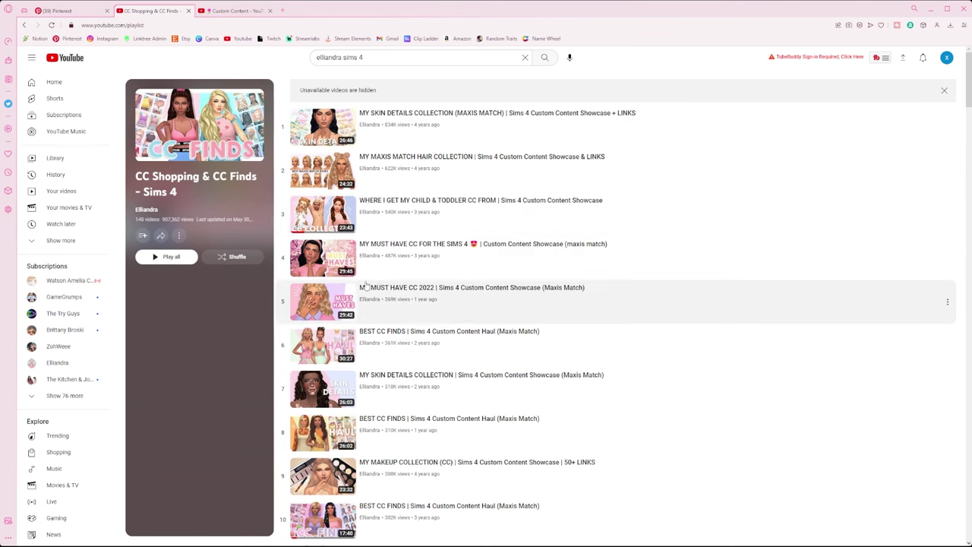
left_click(232, 11)
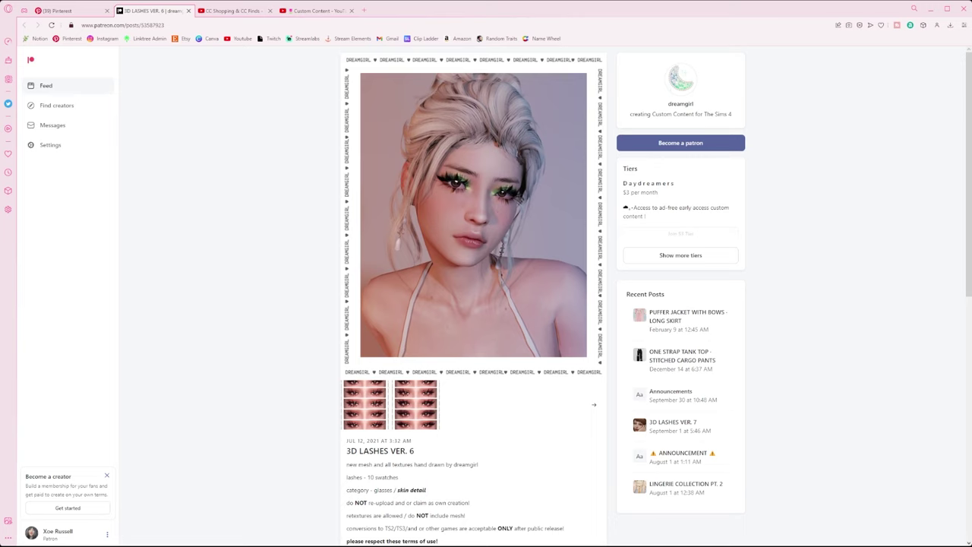
scroll(471, 296, "down", 4)
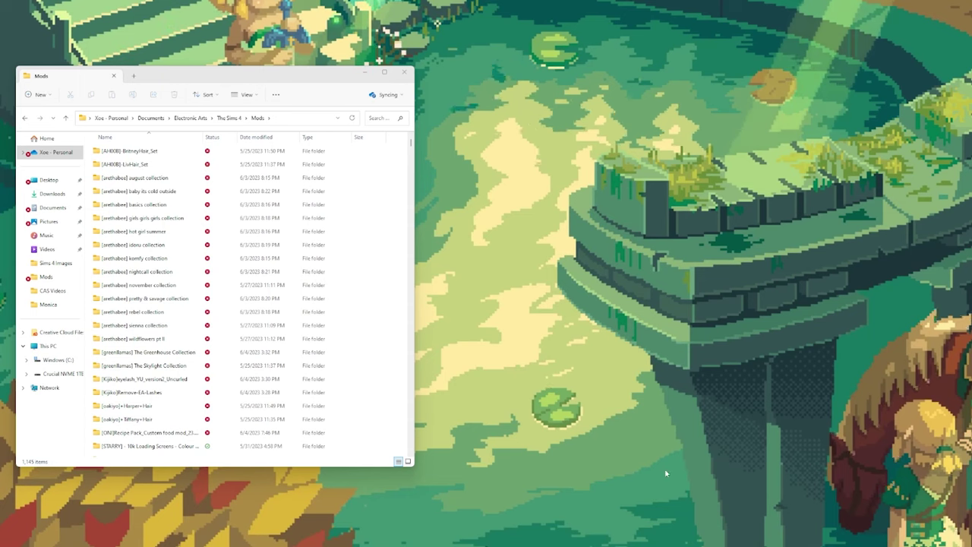
Step: Open the Downloads folder alongside the Mods folder and move the downloaded dreamgirl 3D lashes V6 package file into Mods
right_click(515, 545)
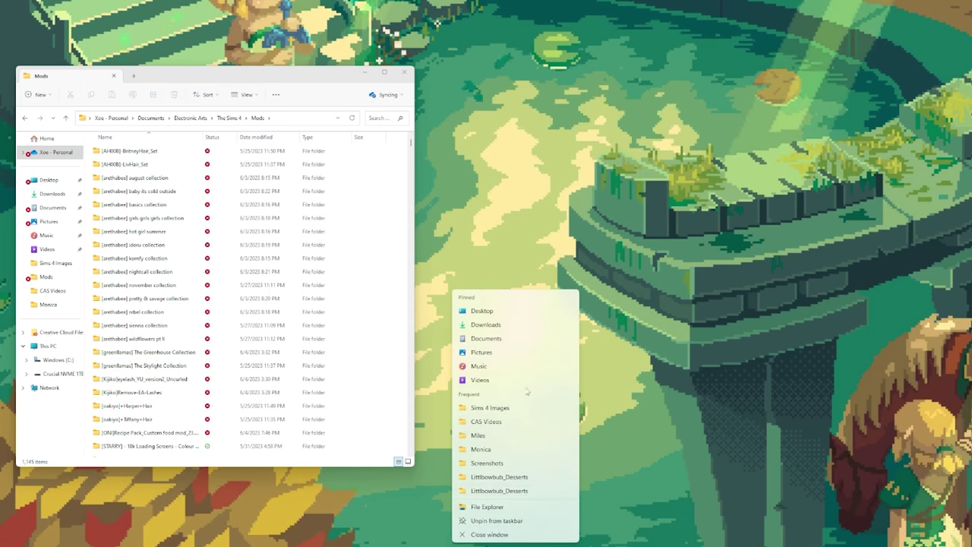
left_click(507, 325)
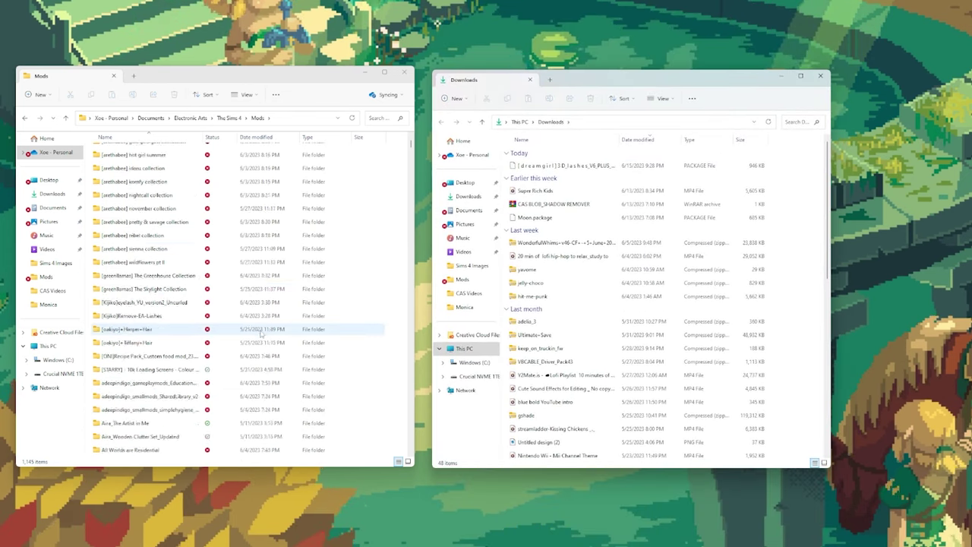
scroll(262, 342, "down", 10)
scroll(262, 341, "down", 15)
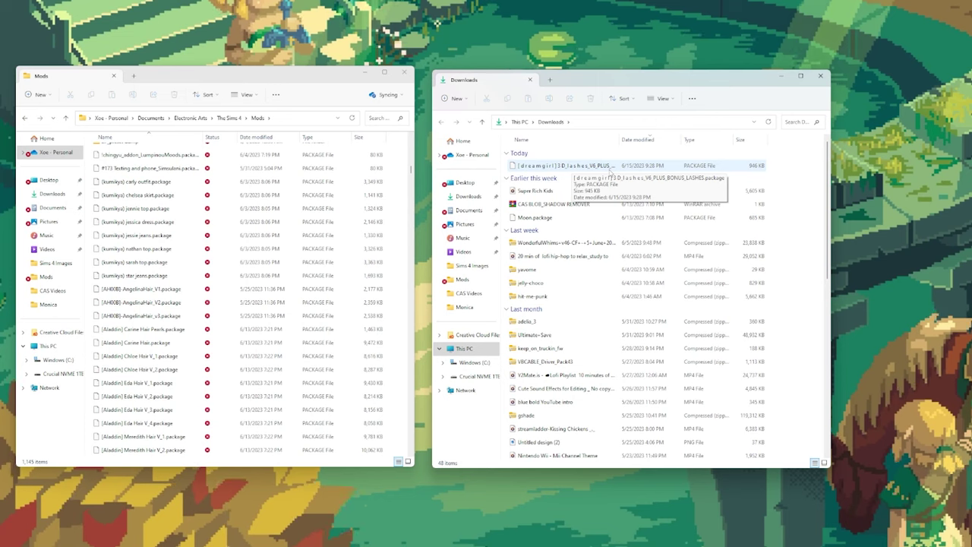
left_click_drag(605, 172, 152, 277)
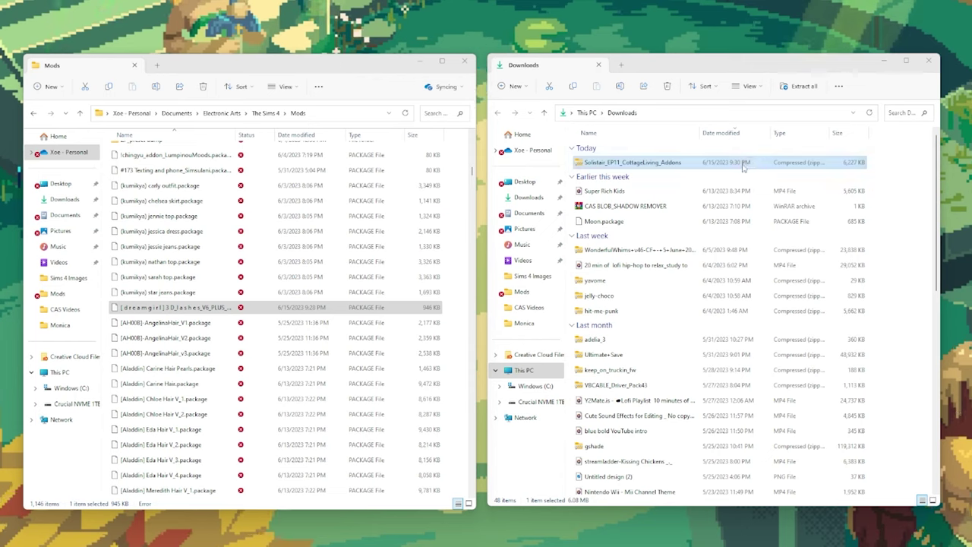
Step: Move the Solistair_EP11_CottageLiving_Addons zip from Downloads into Mods and extract it directly into the The Sims 4\Mods folder
left_click_drag(660, 169, 648, 169)
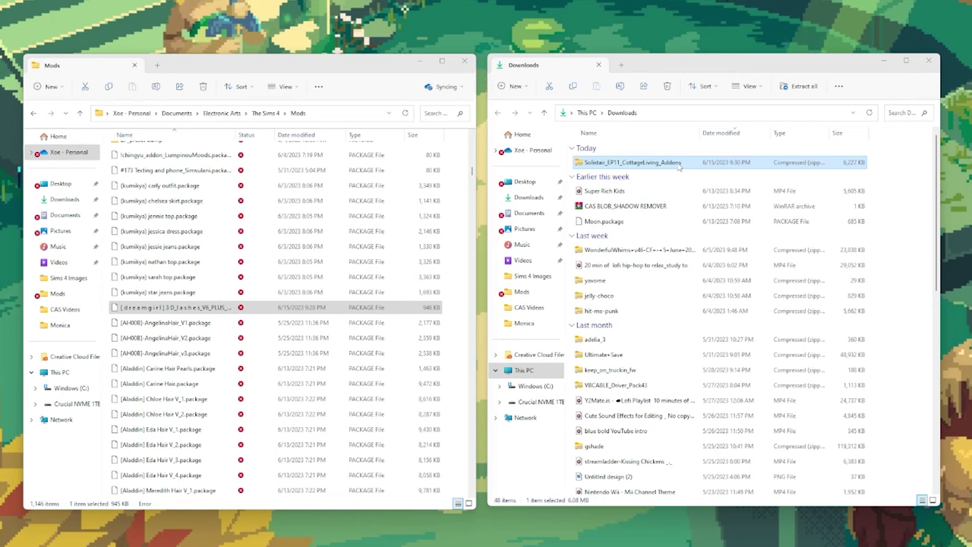
left_click_drag(680, 167, 176, 232)
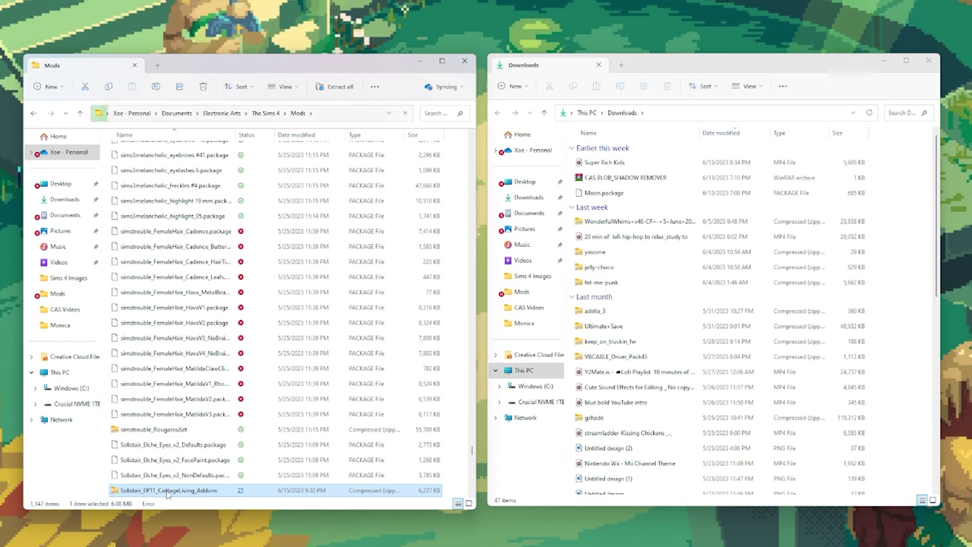
right_click(167, 494)
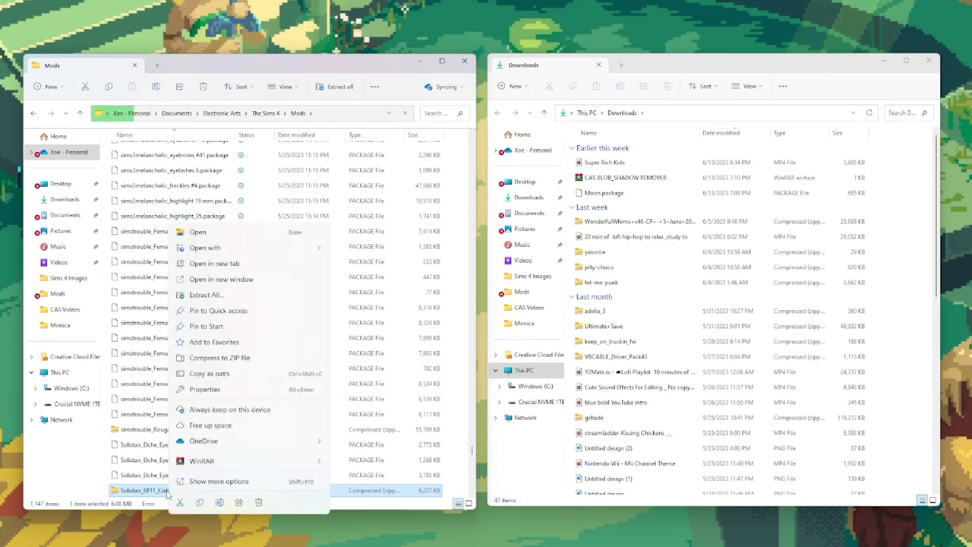
left_click(237, 299)
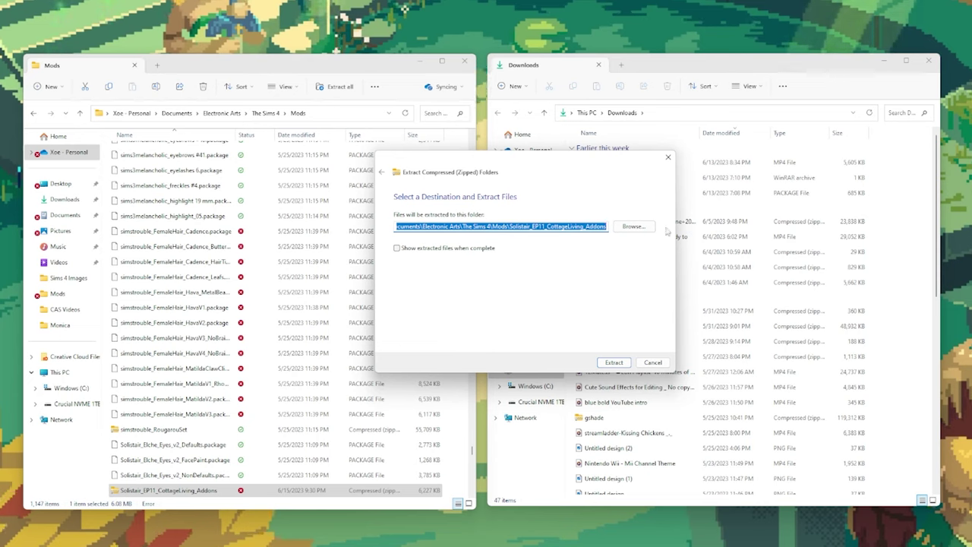
left_click(637, 232)
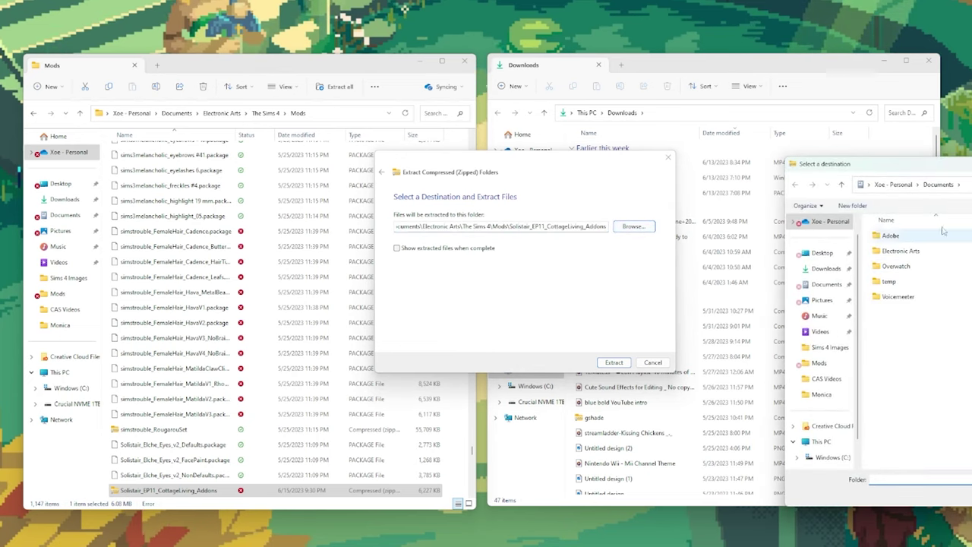
double_click(840, 254)
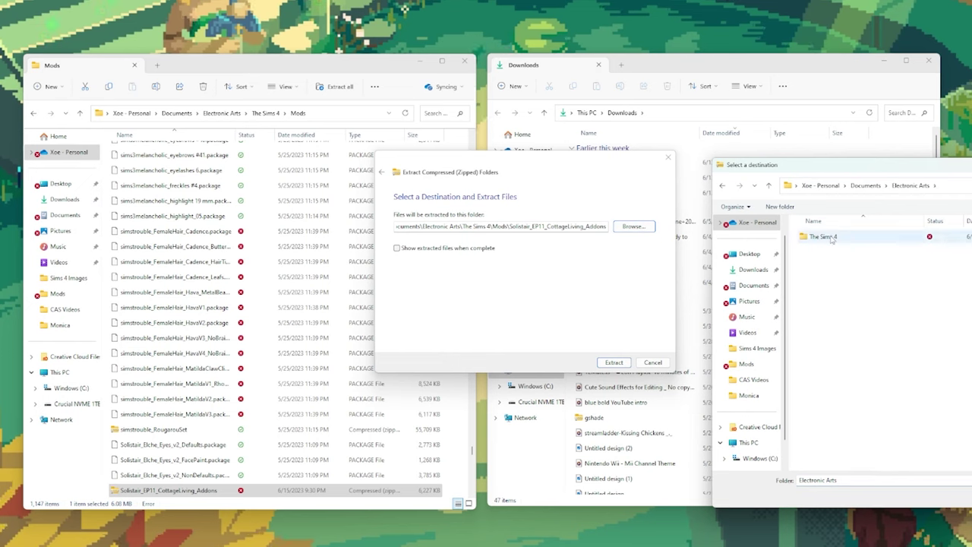
double_click(824, 236)
double_click(826, 298)
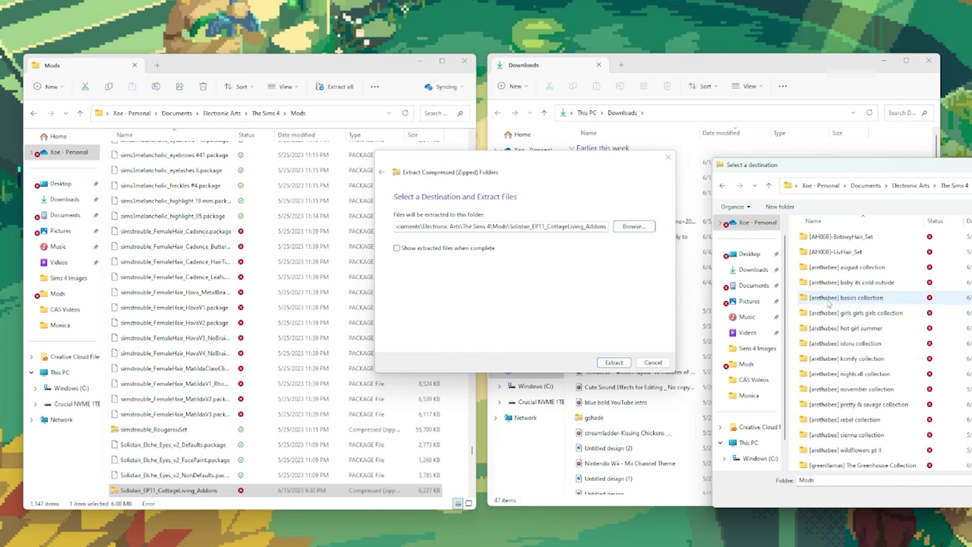
key("Return")
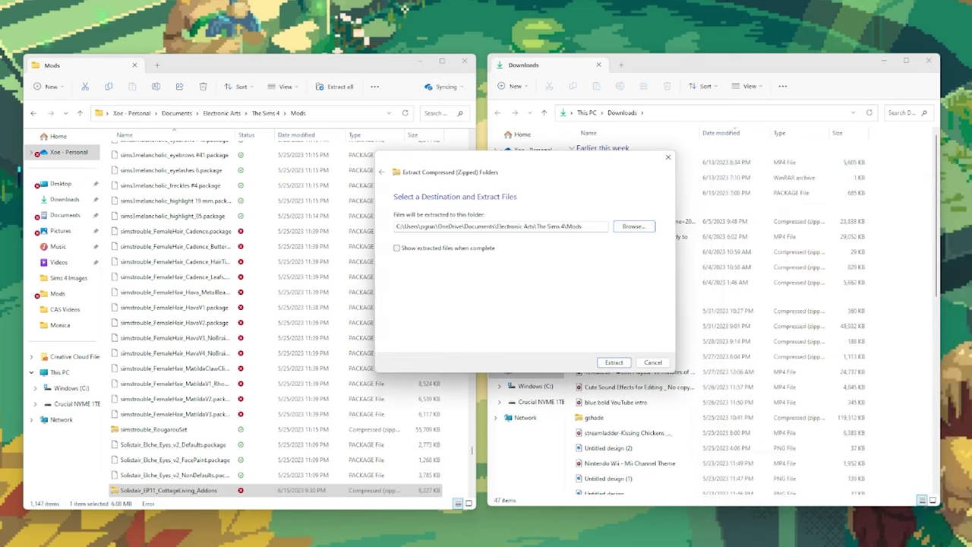
left_click(620, 363)
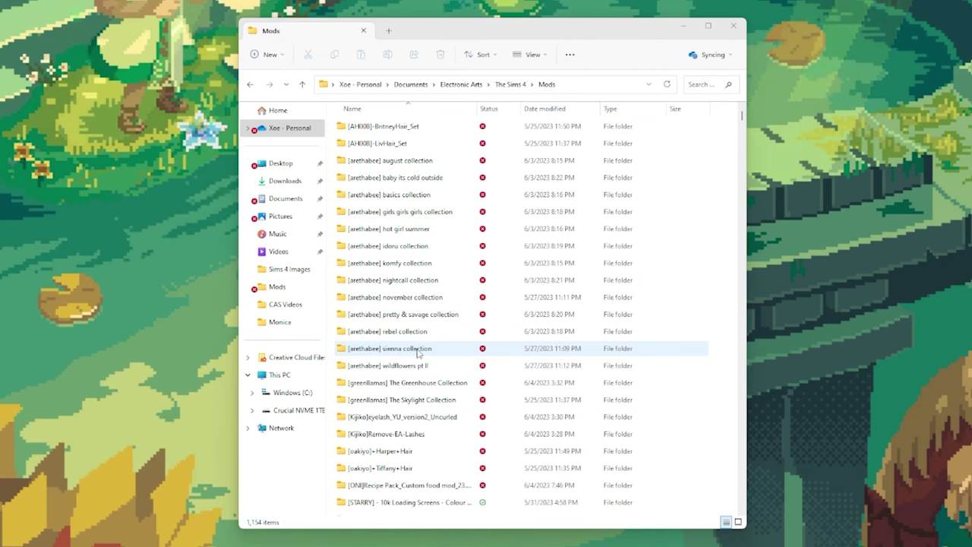
Step: Open the [arethabee] sienna collection subfolder inside Mods to view its package files
double_click(418, 351)
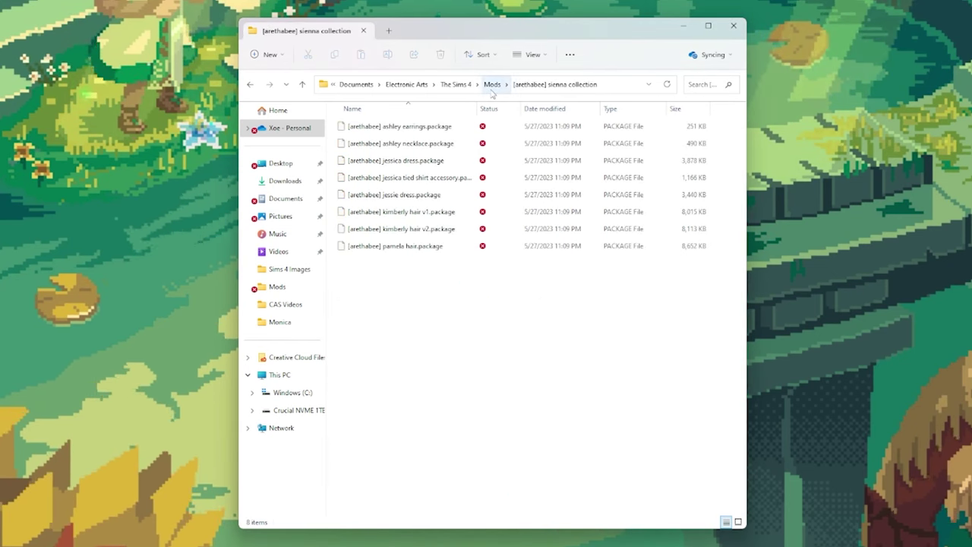
Step: Reopen the [arethabee] sienna collection subfolder from Mods and select all of its package files
left_click_drag(442, 324, 422, 120)
key("alt+Up")
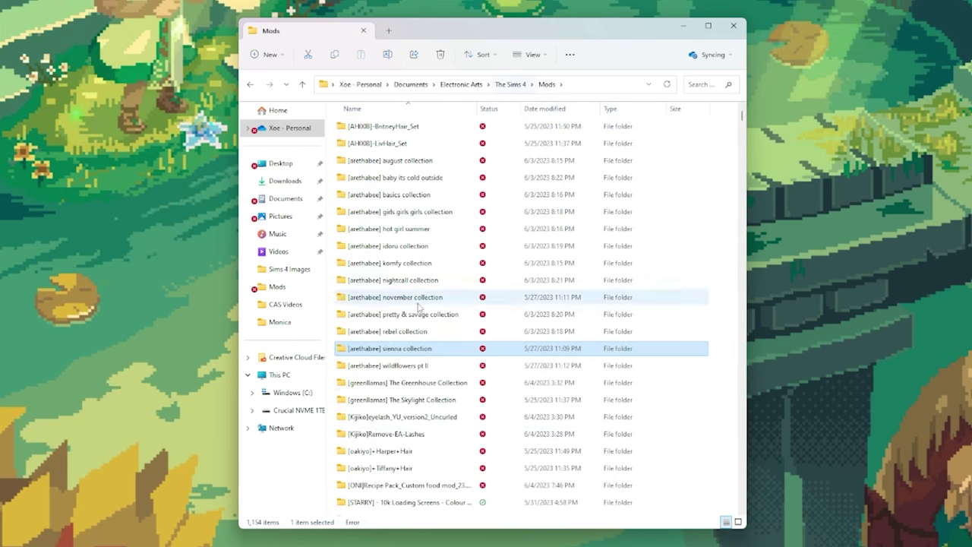
double_click(390, 349)
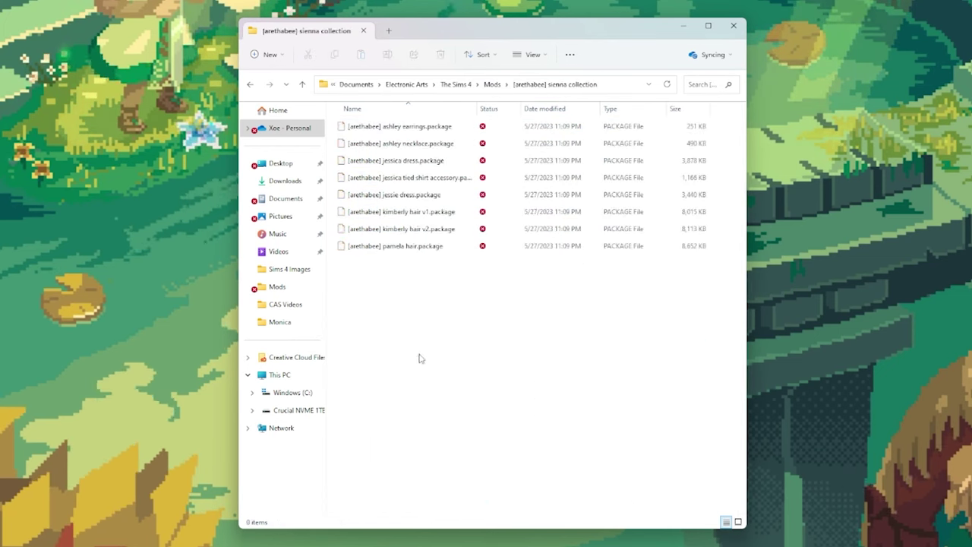
left_click_drag(418, 358, 392, 122)
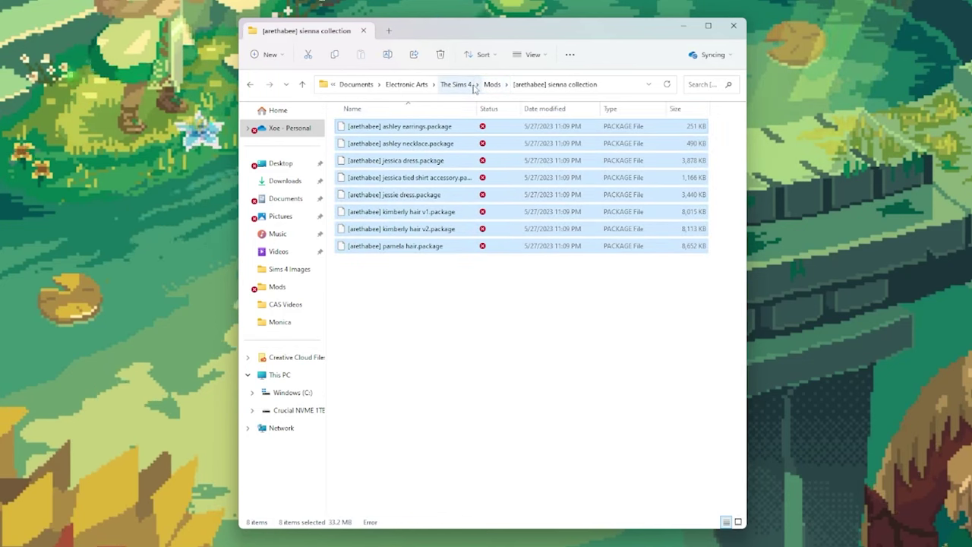
Step: Return to the Mods folder and look through its list of contents
left_click(493, 86)
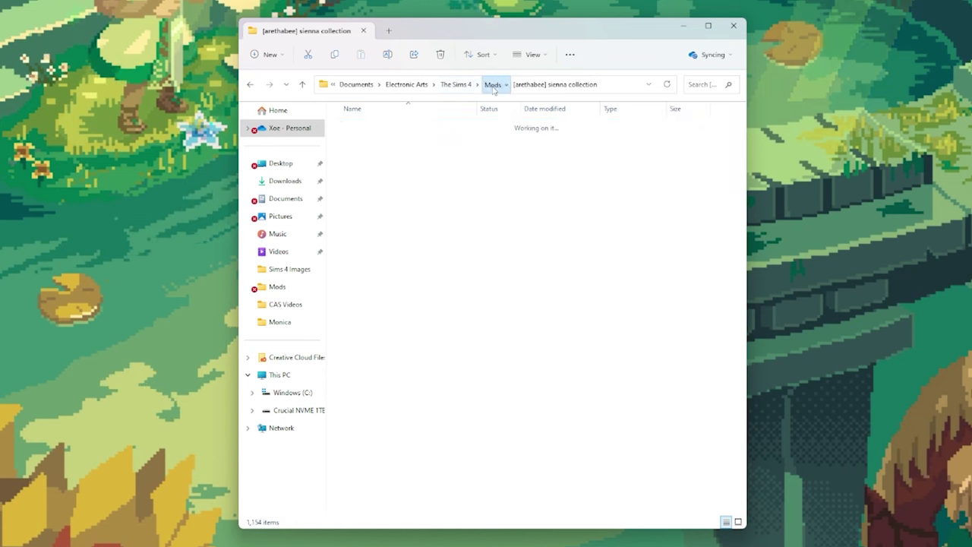
scroll(531, 391, "down", 5)
scroll(565, 385, "down", 5)
scroll(564, 385, "up", 10)
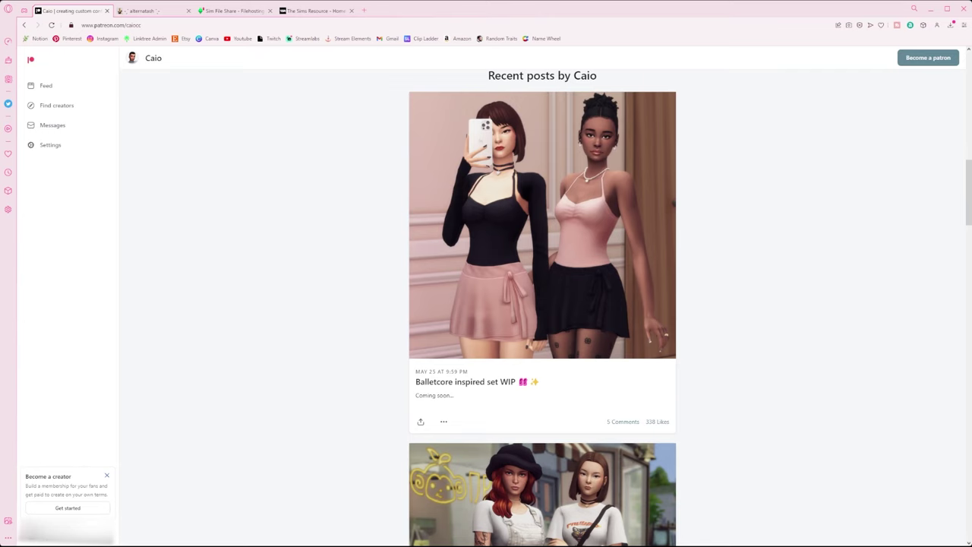
Step: Browse the recent posts on the caiocc Patreon page and the lookbook post on the alternatash Tumblr in the web browser
scroll(543, 304, "down", 5)
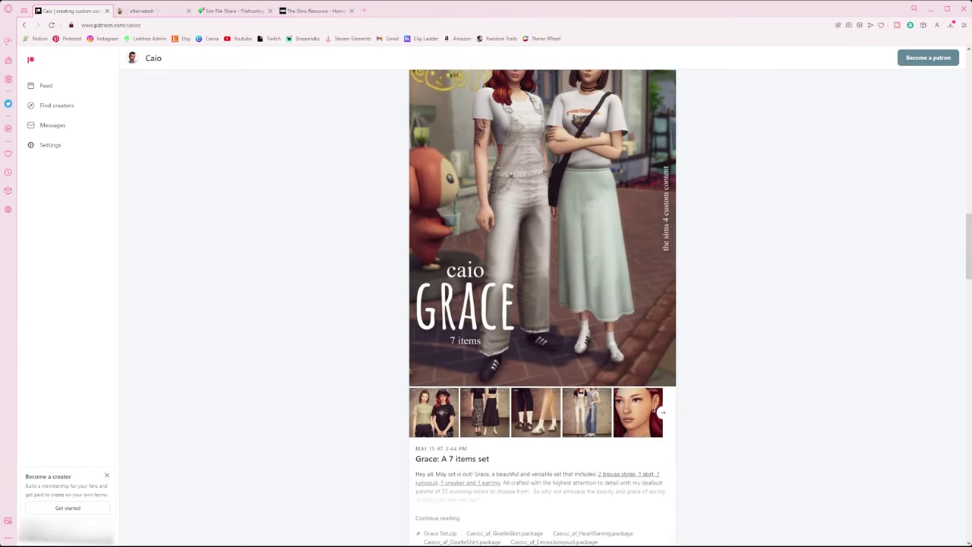
scroll(543, 304, "down", 3)
left_click(145, 10)
scroll(354, 298, "down", 2)
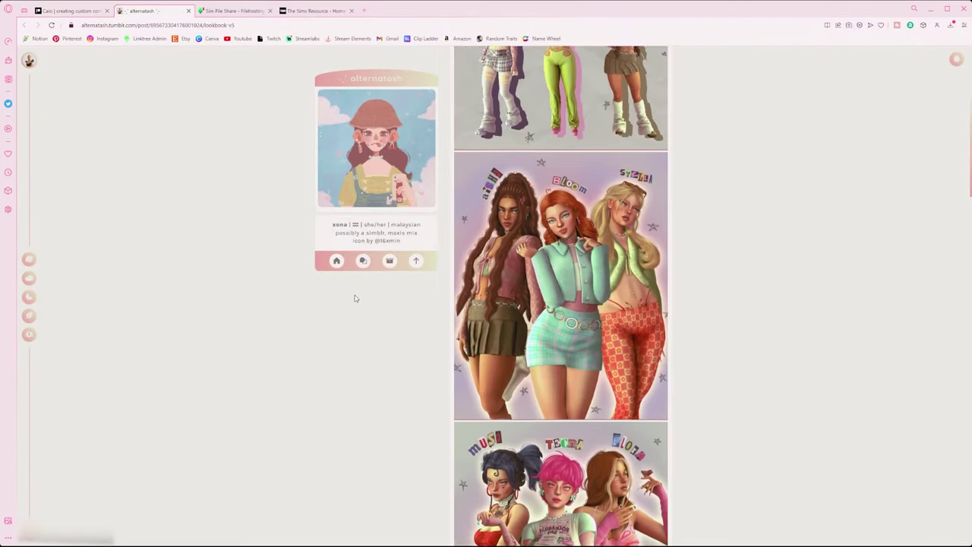
scroll(354, 298, "down", 2)
Step: Look over the Sim File Share home page and the featured Sims 4 creations on The Sims Resource home page
left_click(231, 10)
scroll(328, 220, "down", 5)
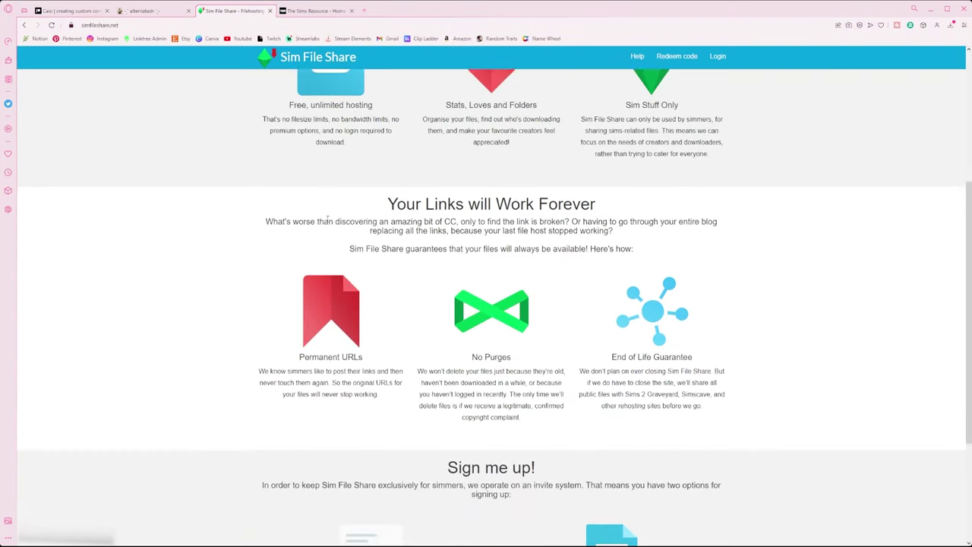
scroll(328, 220, "down", 3)
left_click(315, 11)
scroll(230, 323, "down", 5)
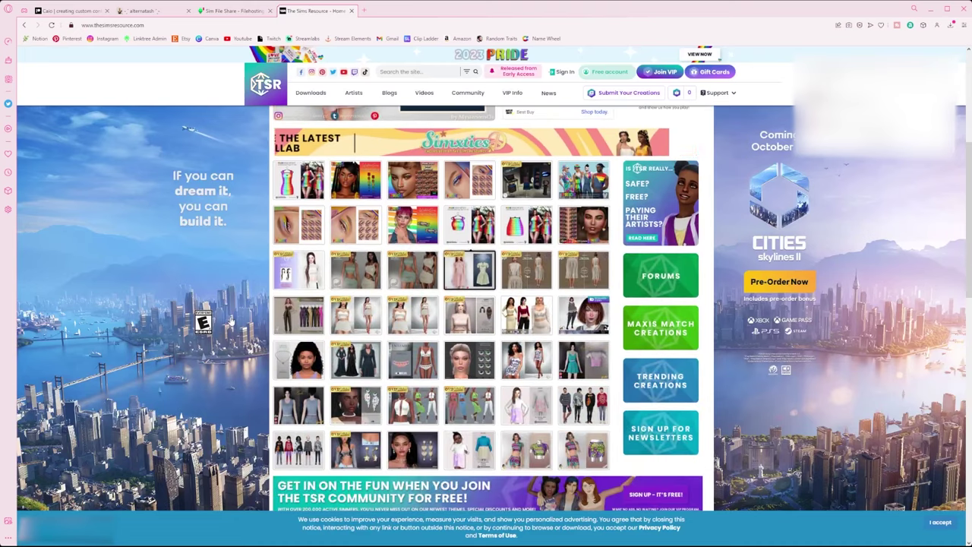
scroll(230, 323, "down", 3)
scroll(235, 316, "up", 4)
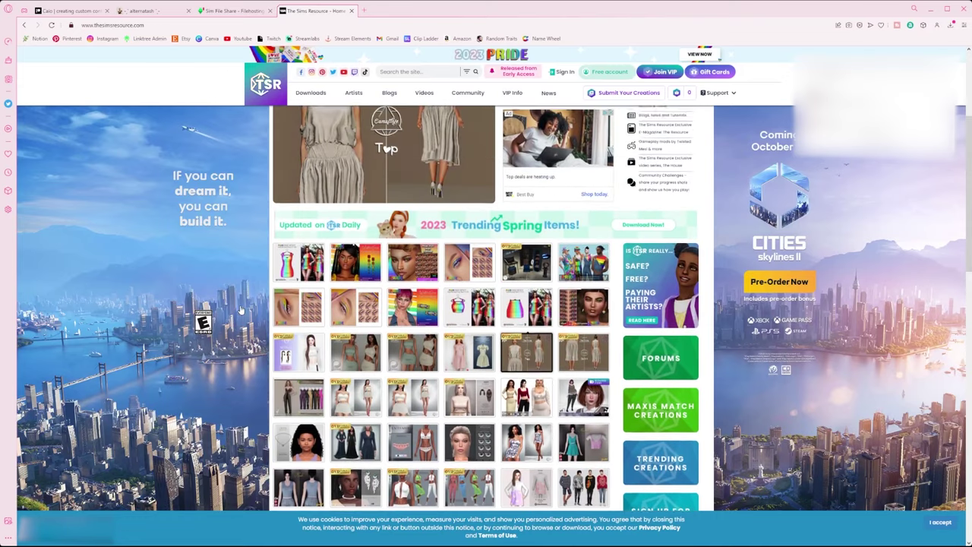
scroll(241, 310, "up", 3)
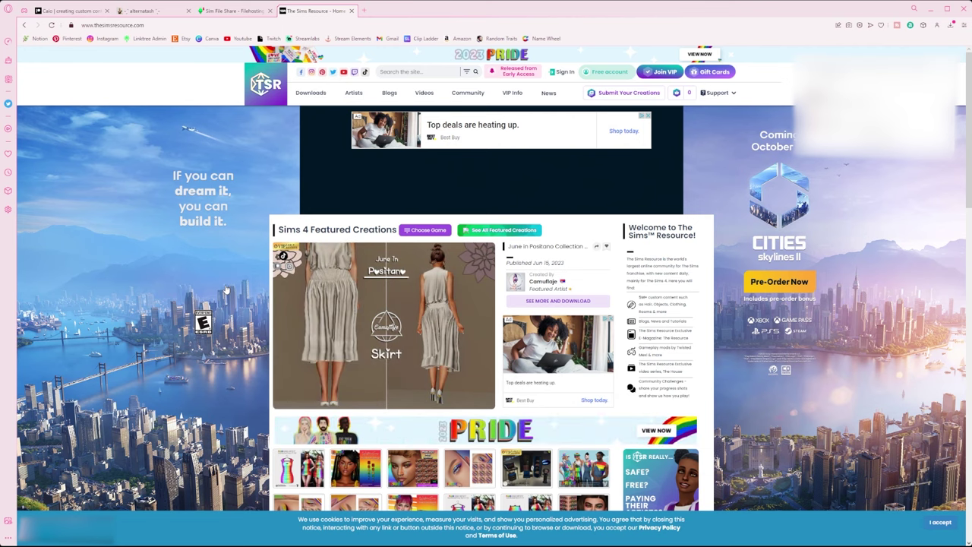
Step: Return to the caiocc Patreon page and show the attached download files of the "Grace: A 7 items set" post
left_click(68, 10)
scroll(653, 335, "down", 1)
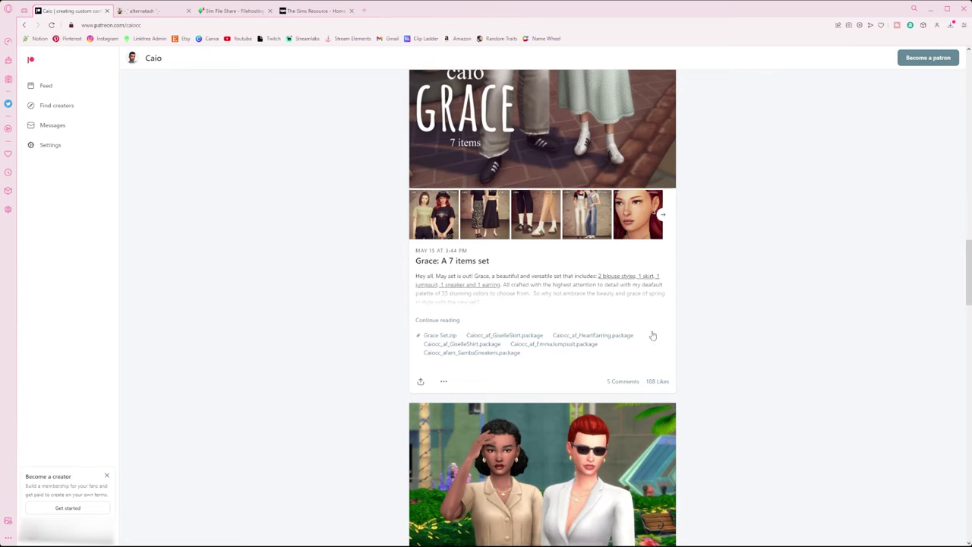